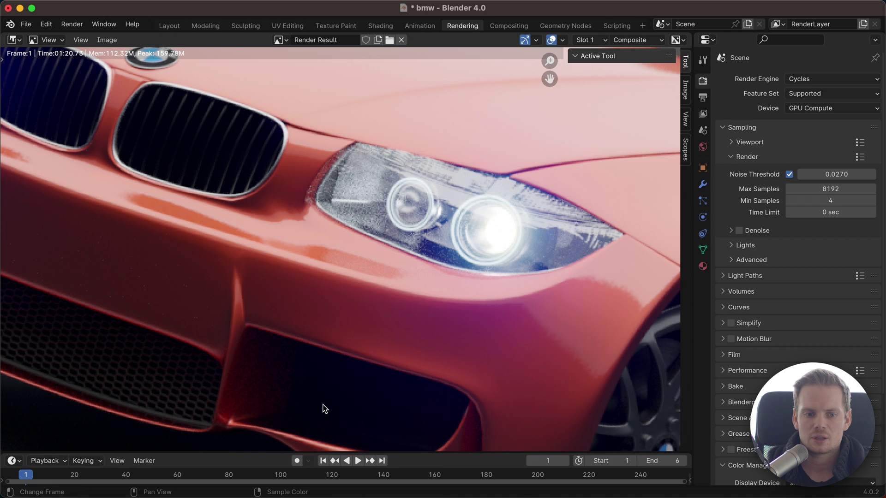
Scroll Safari's Blender Manual Sampling page up to Adaptive Sampling, then return to the BMW render
left_click(174, 495)
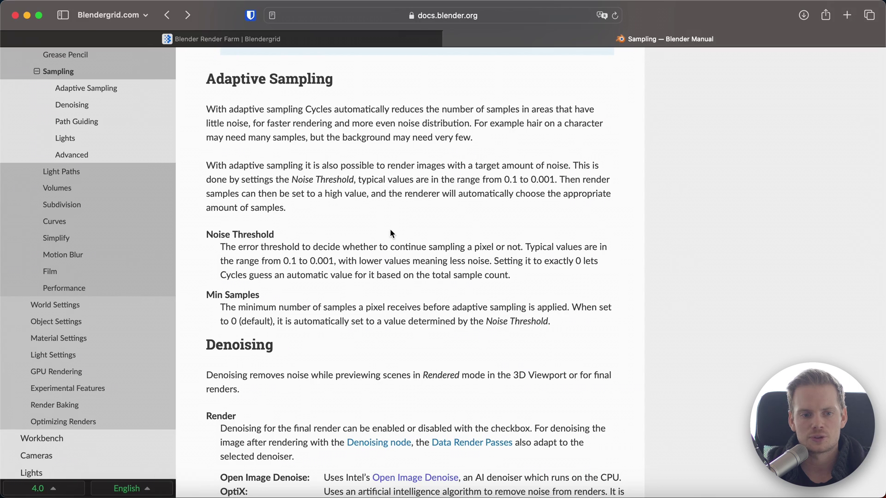
scroll(212, 136, "up", 5)
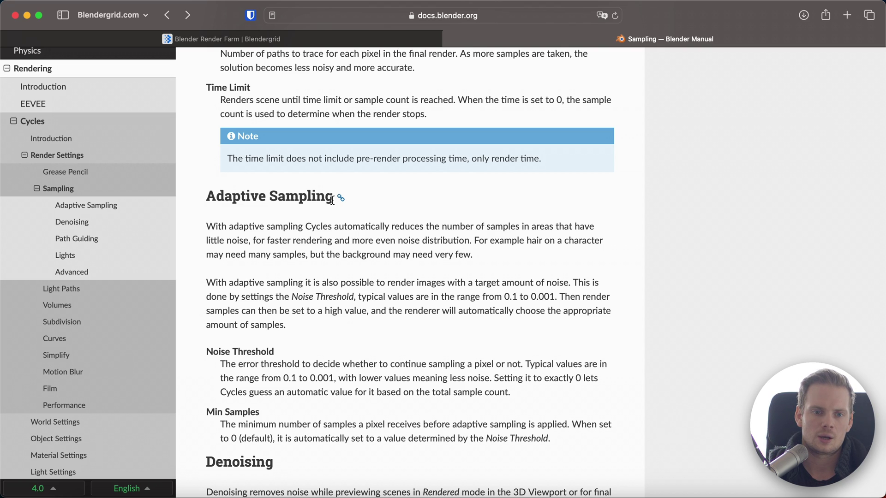
key("ctrl+Right")
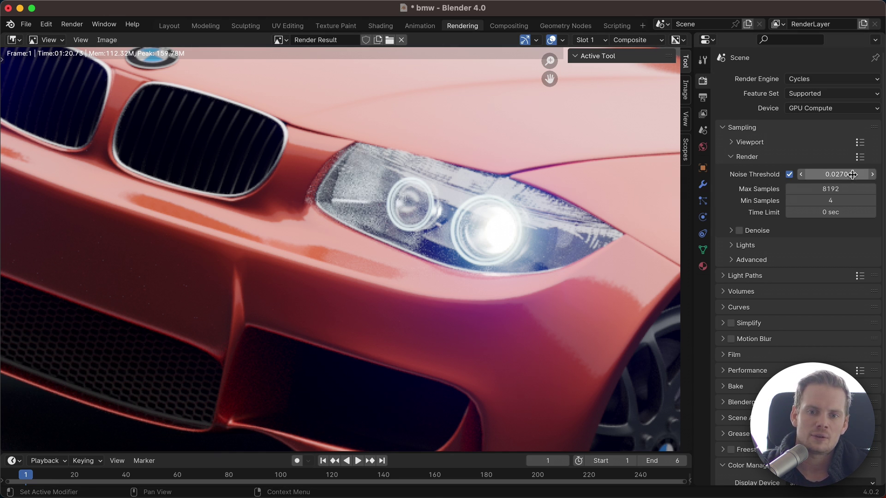
left_click_drag(844, 174, 835, 175)
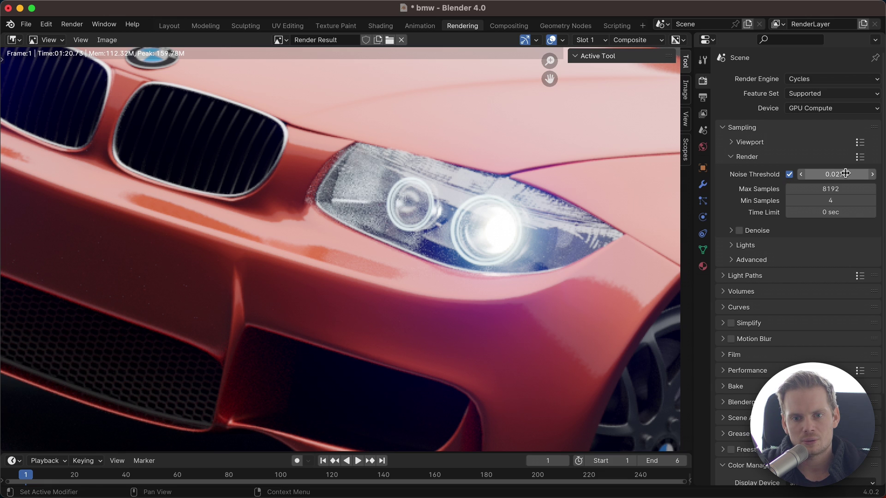
left_click_drag(843, 174, 837, 176)
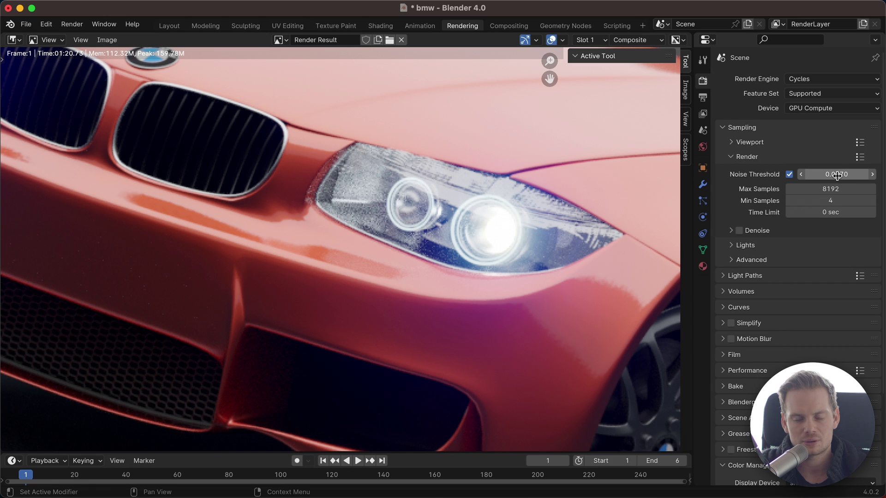
Keep Min Samples at 4 beside Noise Threshold 0.0270 and Max Samples 8192
left_click(846, 198)
left_click(805, 201)
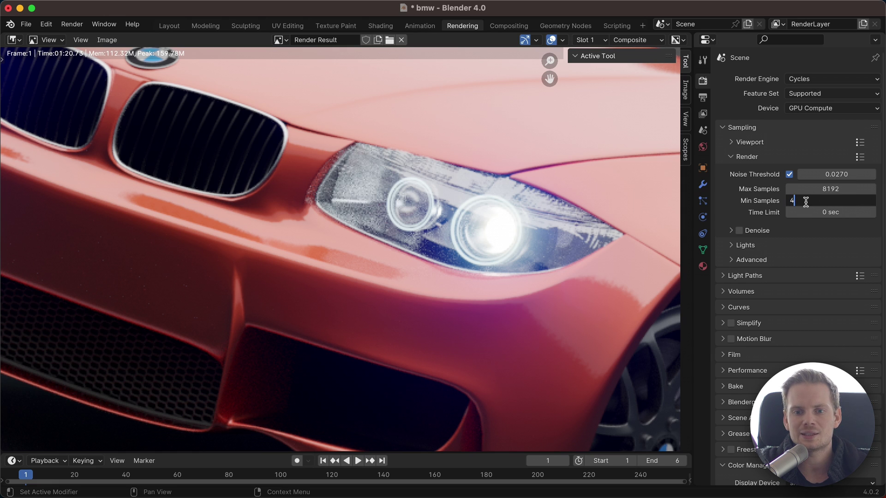
left_click(731, 201)
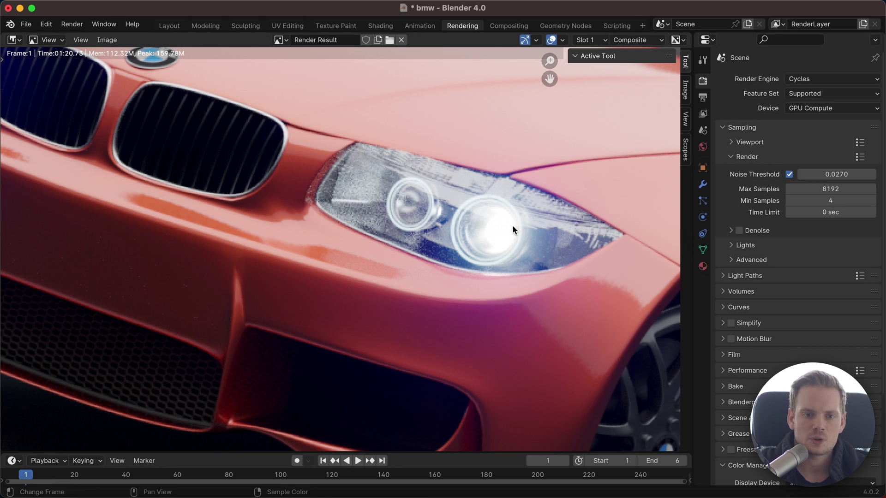
Highlight 'more even noise distribution' in the manual's Adaptive Sampling paragraph, then return to Blender
key("super+Tab")
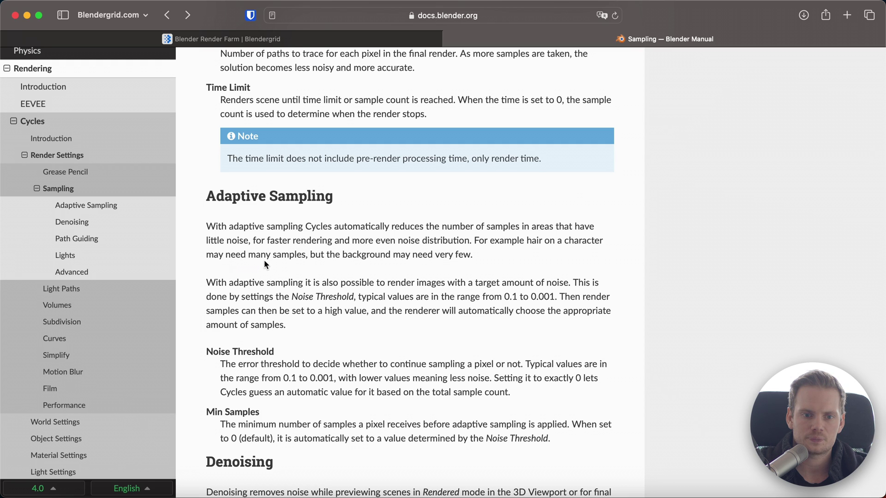
left_click_drag(249, 240, 486, 241)
left_click(383, 240)
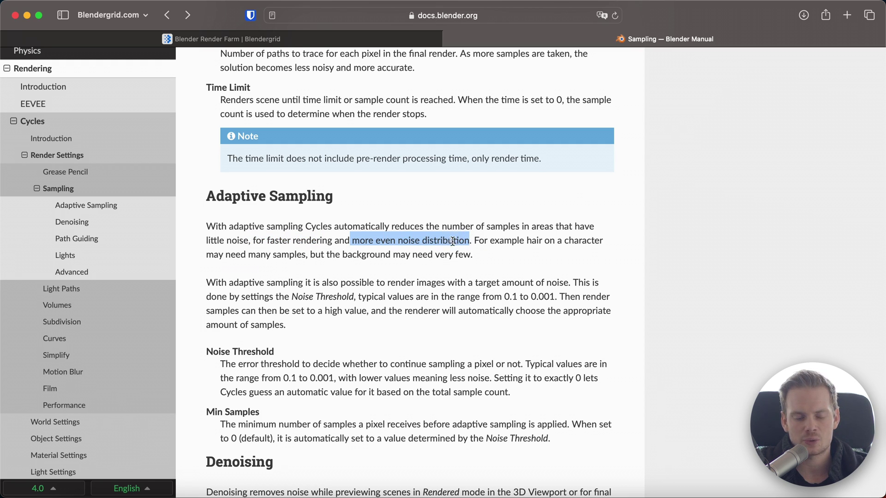
key("super+Tab")
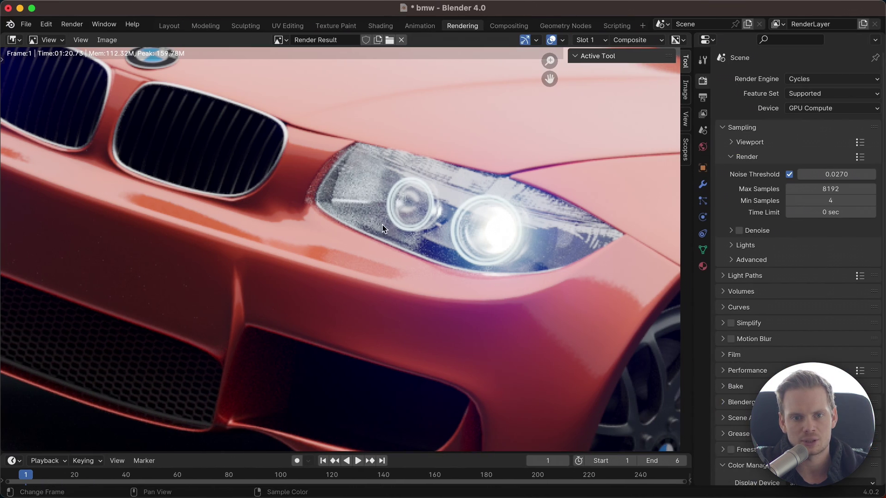
scroll(337, 216, "up", 3)
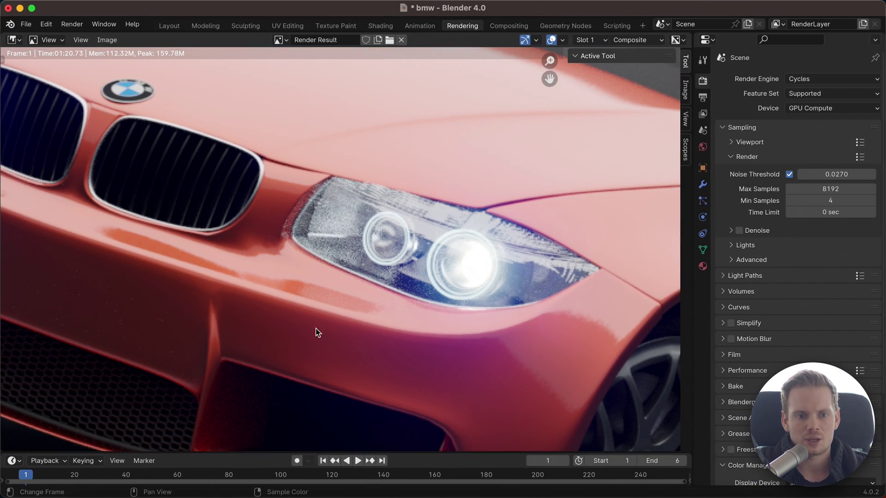
scroll(319, 323, "down", 2)
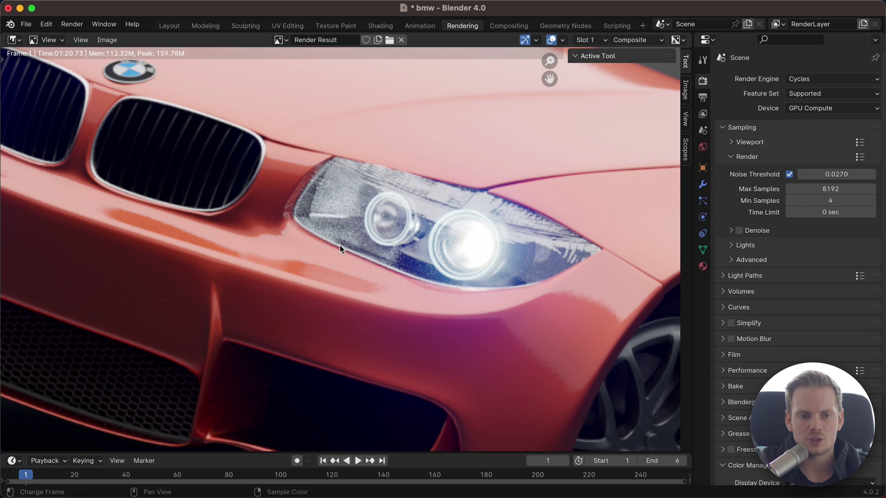
key("j")
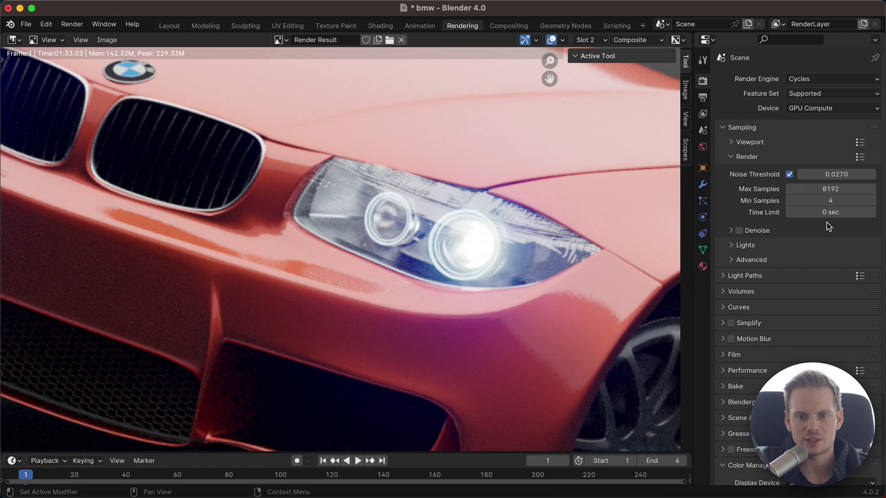
key("j")
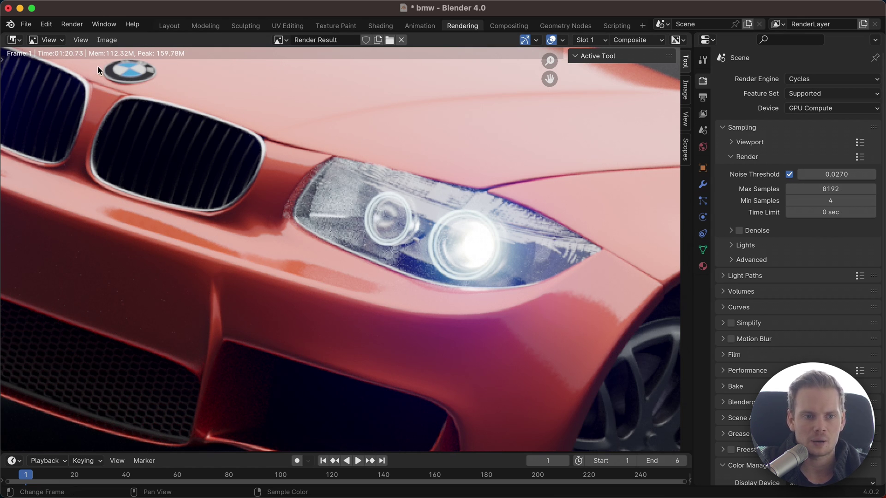
key("j")
key("j")
key("j")
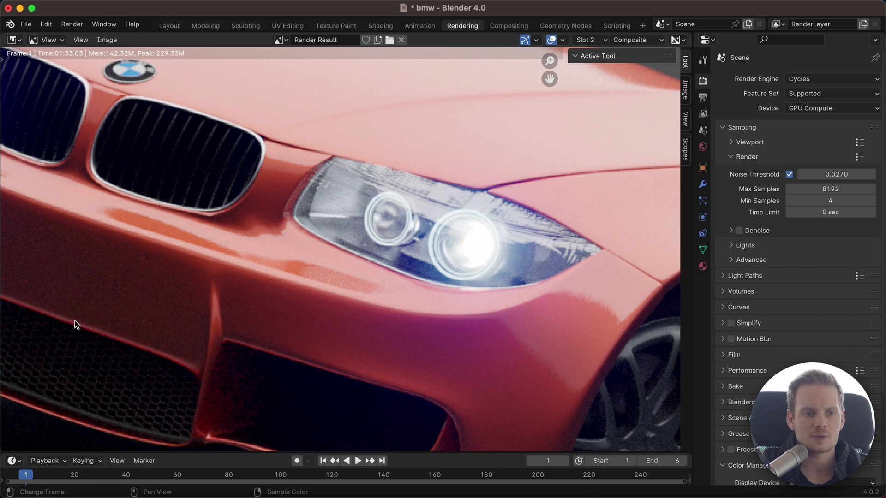
key("j")
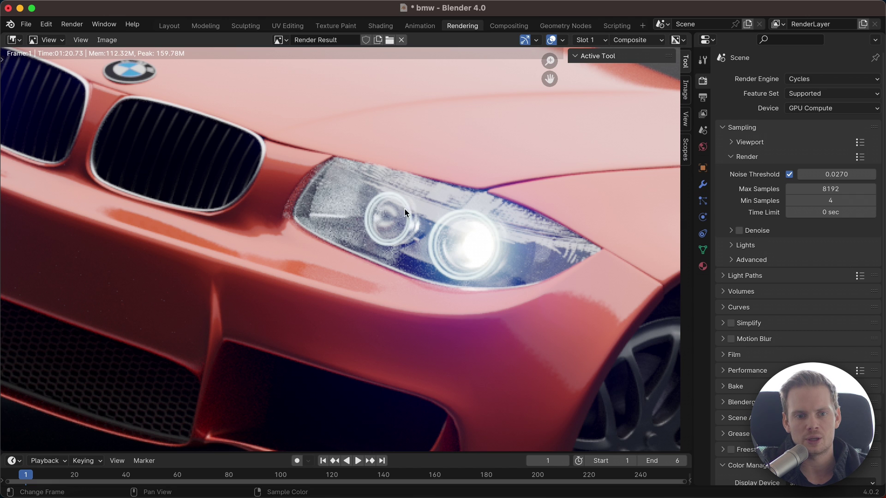
key("j")
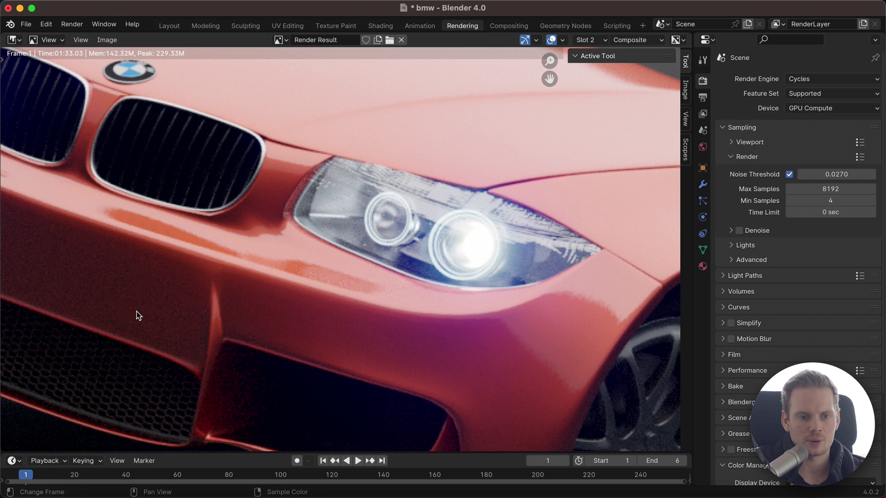
key("Home")
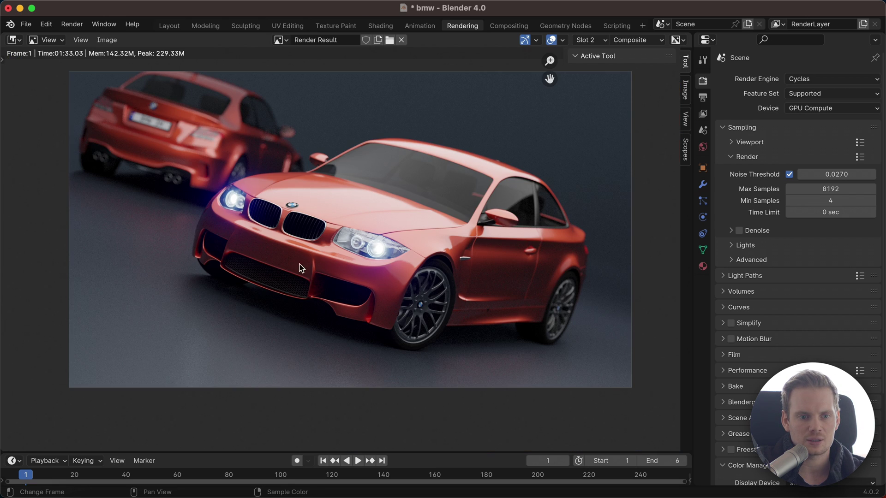
scroll(281, 251, "up", 3)
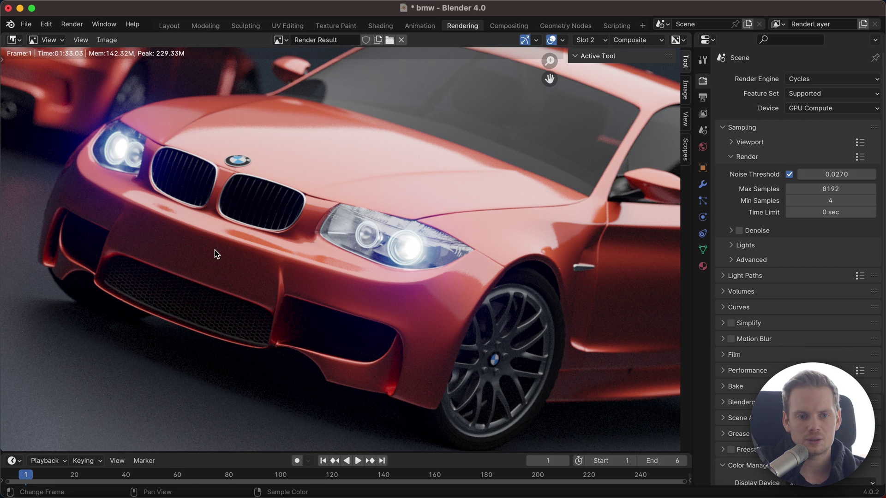
key("j")
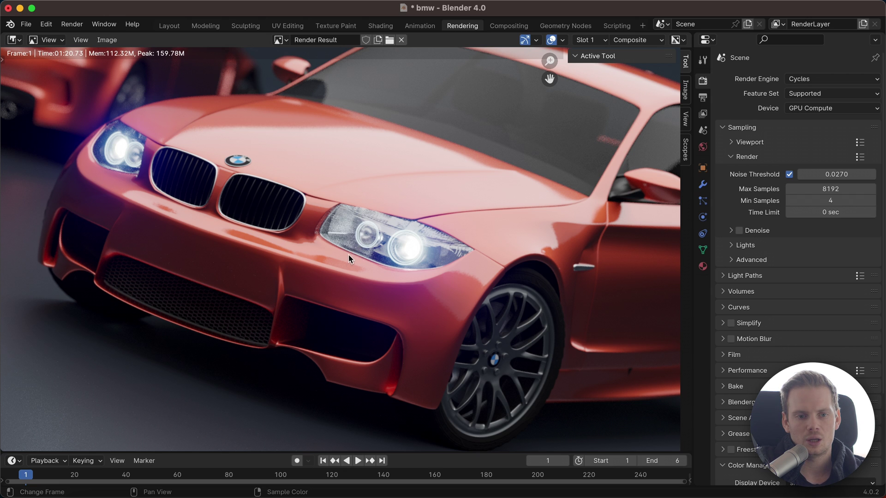
key("j")
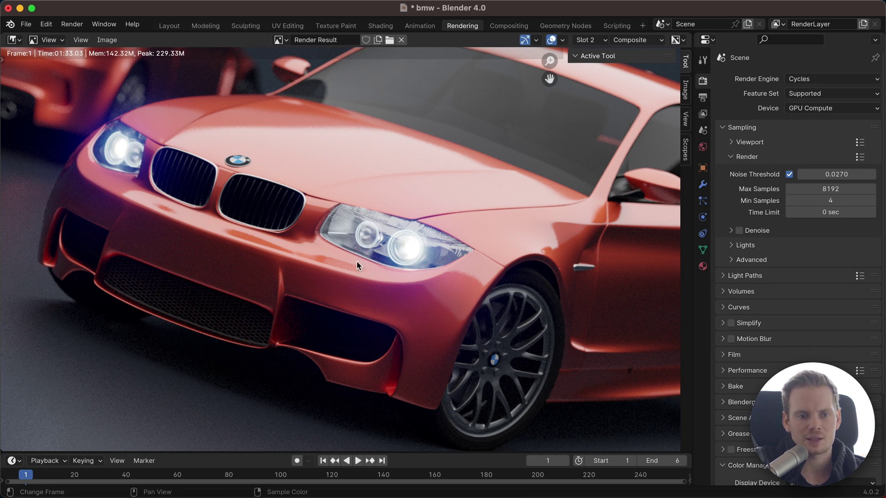
key("j")
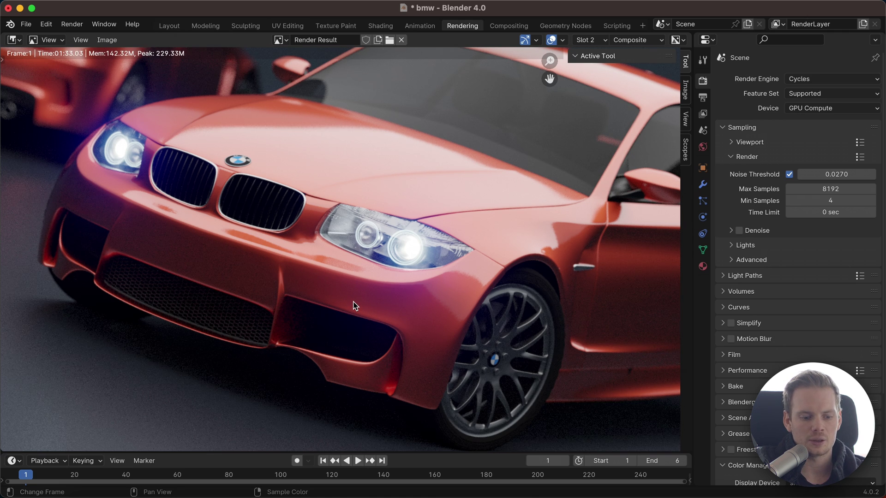
key("j")
key("j")
key("j")
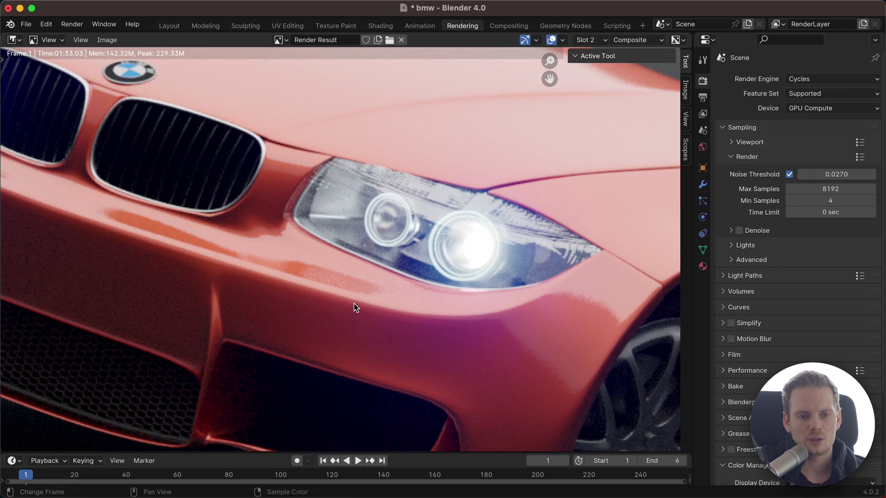
key("j")
key("j")
key("j")
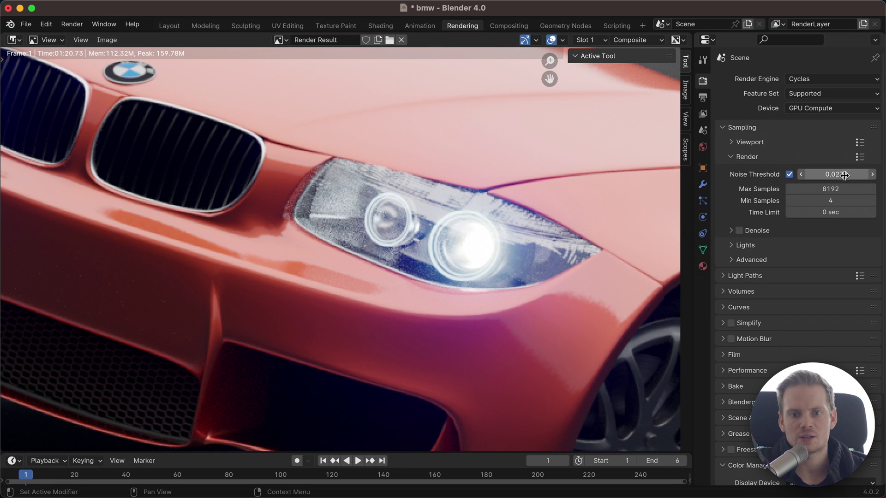
Keep the Noise Threshold value unchanged at 0.0270
left_click_drag(837, 175, 827, 176)
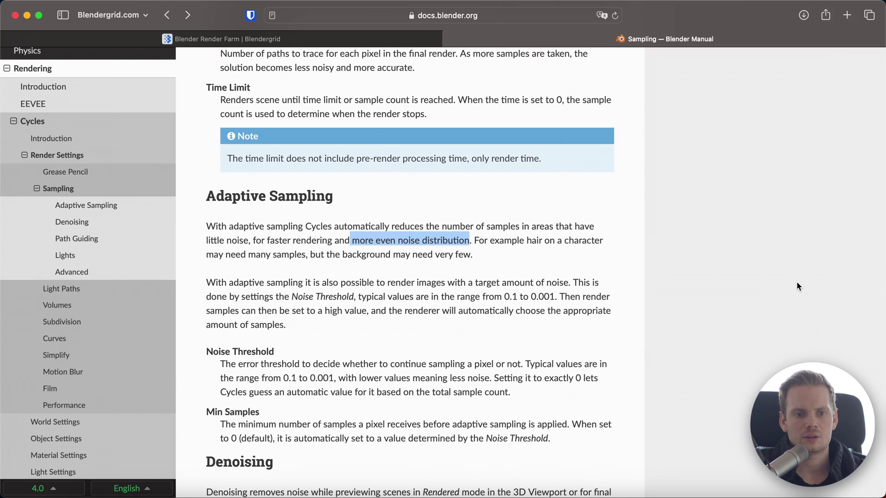
Deselect the highlighted text in the manual's Adaptive Sampling paragraph
left_click(573, 291)
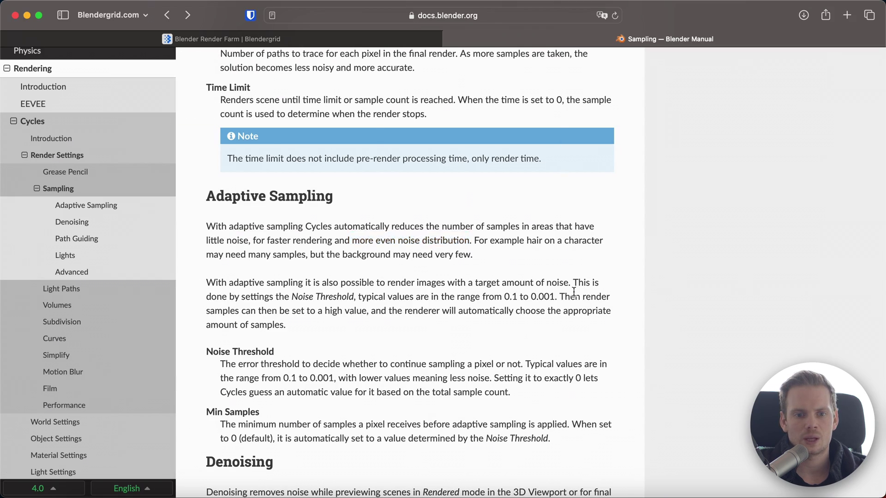